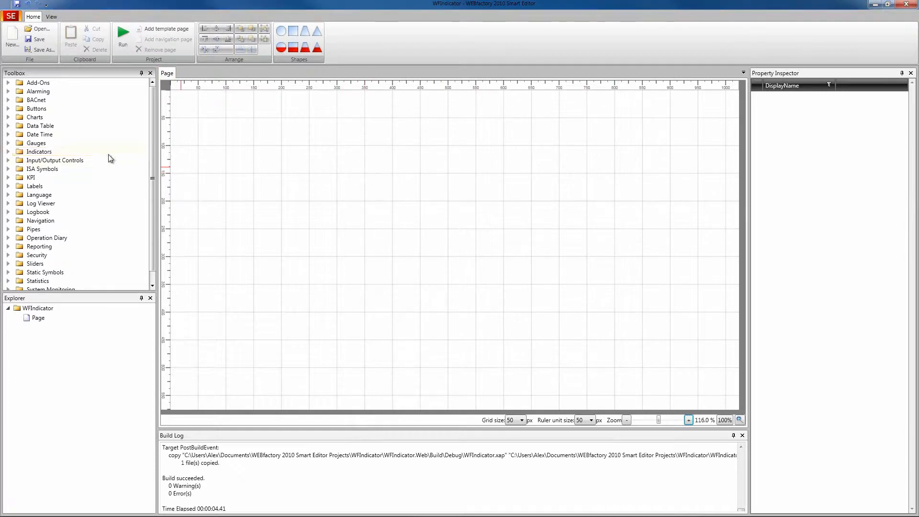
Place an Indicator -Round LED- from the Indicators toolbox group near the page's top-left corner
left_click(9, 154)
left_click(8, 153)
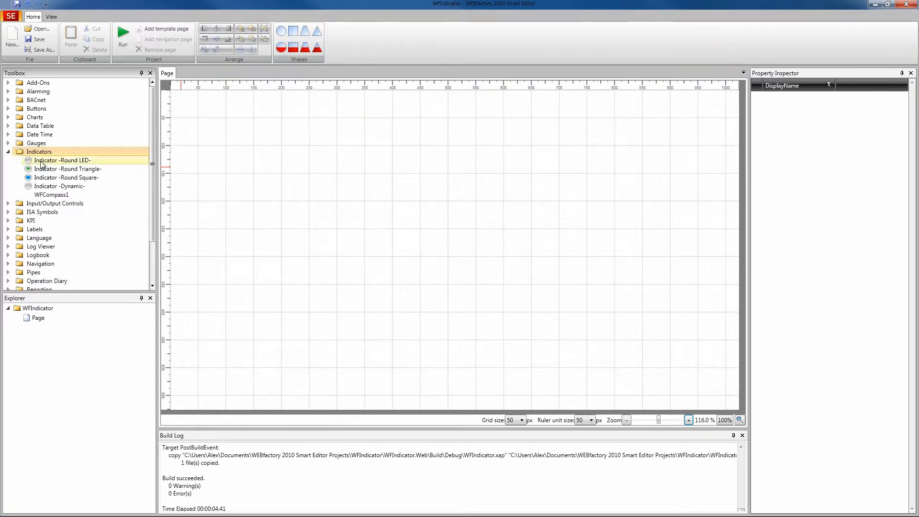
left_click_drag(58, 163, 234, 123)
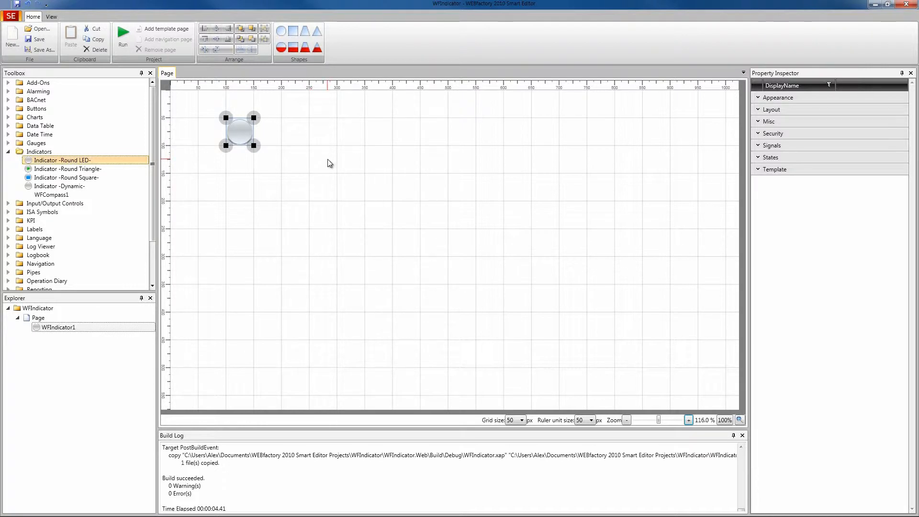
Assign the Setpoint 2 signal to the indicator's StateSignalName1 property
left_click(771, 158)
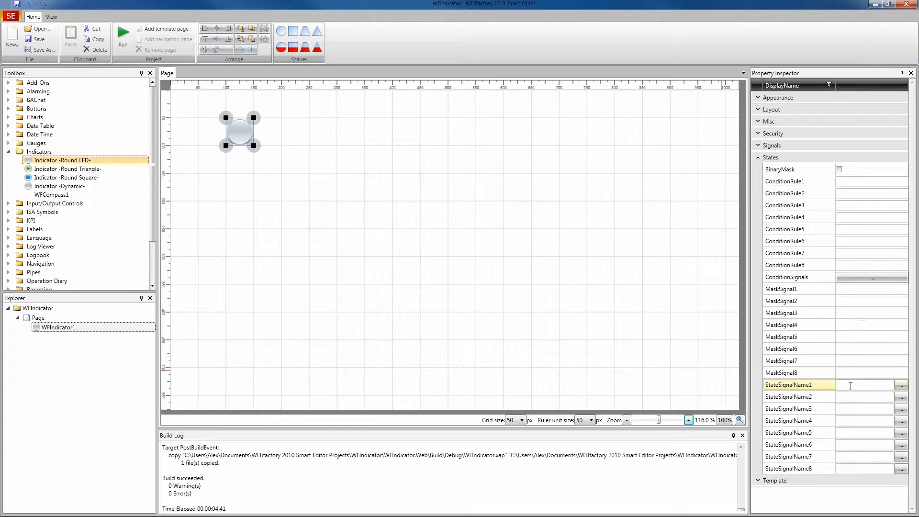
left_click(900, 387)
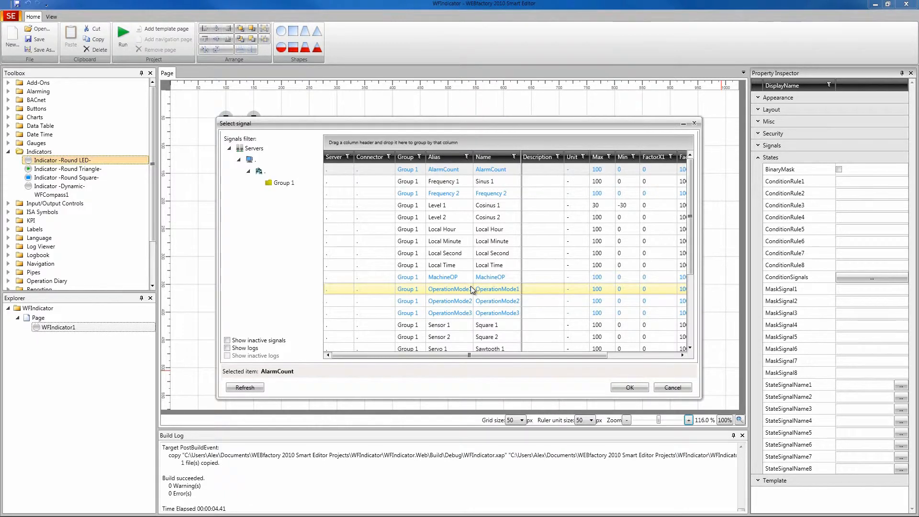
left_click(470, 287)
scroll(469, 294, "down", 5)
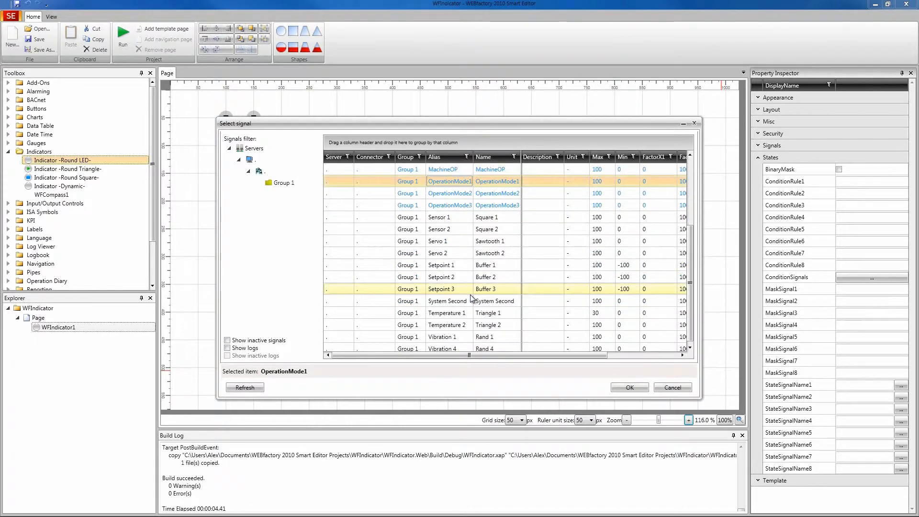
left_click(449, 273)
left_click(629, 387)
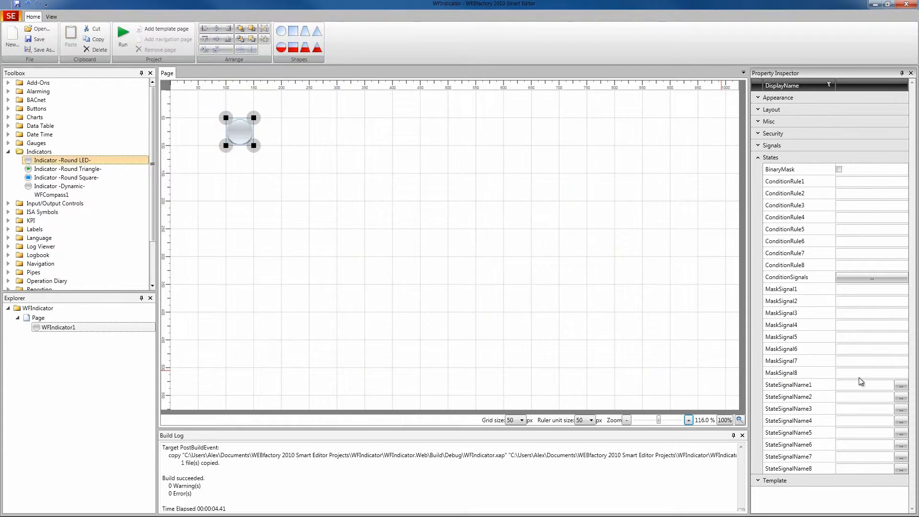
Copy the Setpoint 2 signal name into StateSignalName2 through StateSignalName8
left_click_drag(880, 386, 823, 384)
key("ctrl+c")
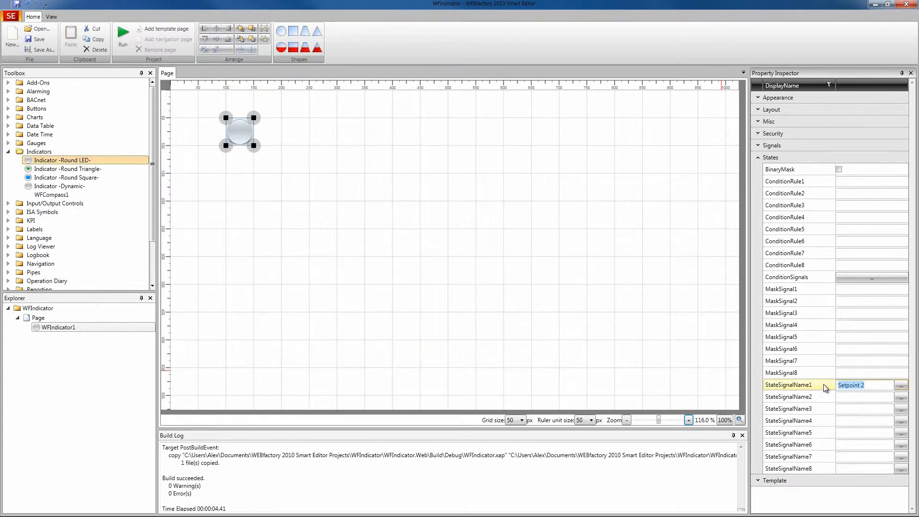
left_click(851, 401)
key("ctrl+v")
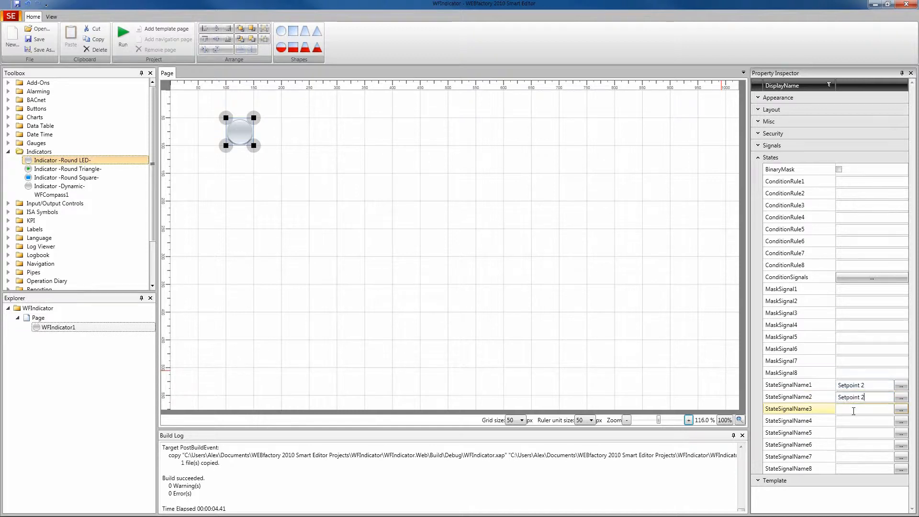
left_click(848, 409)
key("ctrl+v")
left_click(848, 421)
key("ctrl+v")
left_click(848, 432)
key("ctrl+v")
left_click(850, 445)
key("ctrl+v")
left_click(849, 457)
key("ctrl+v")
left_click(850, 469)
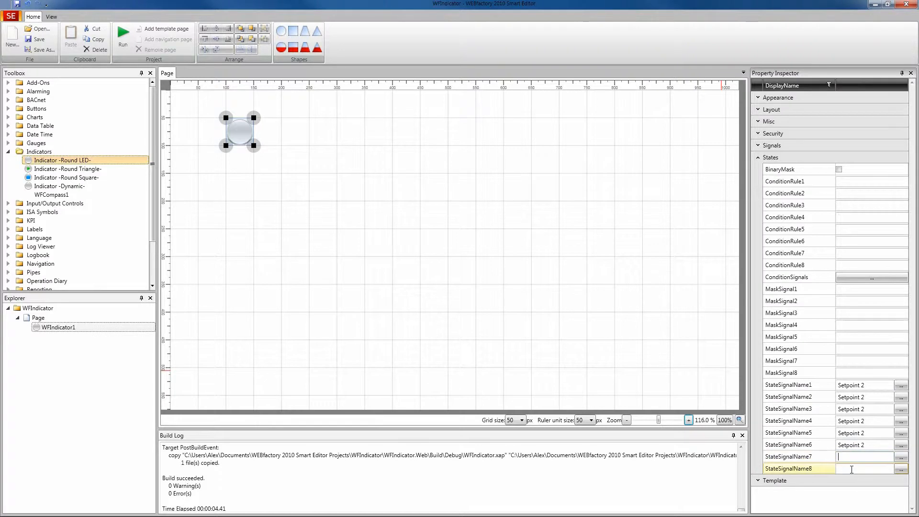
key("ctrl+v")
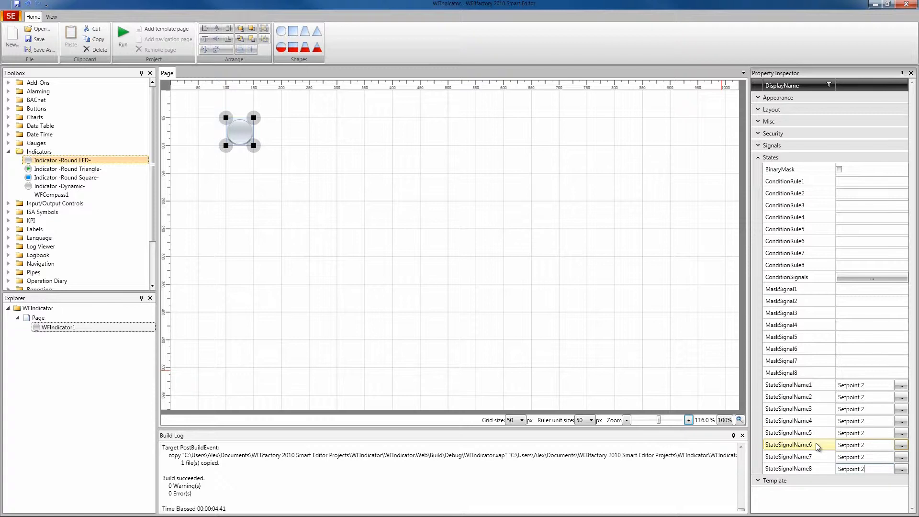
Set MaskSignal1 through MaskSignal8 to the values 1 through 8
left_click(803, 348)
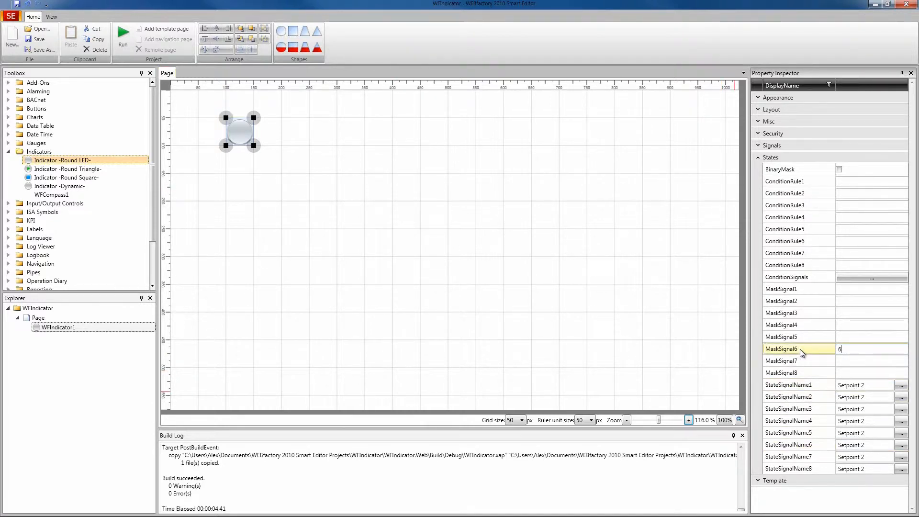
left_click(842, 290)
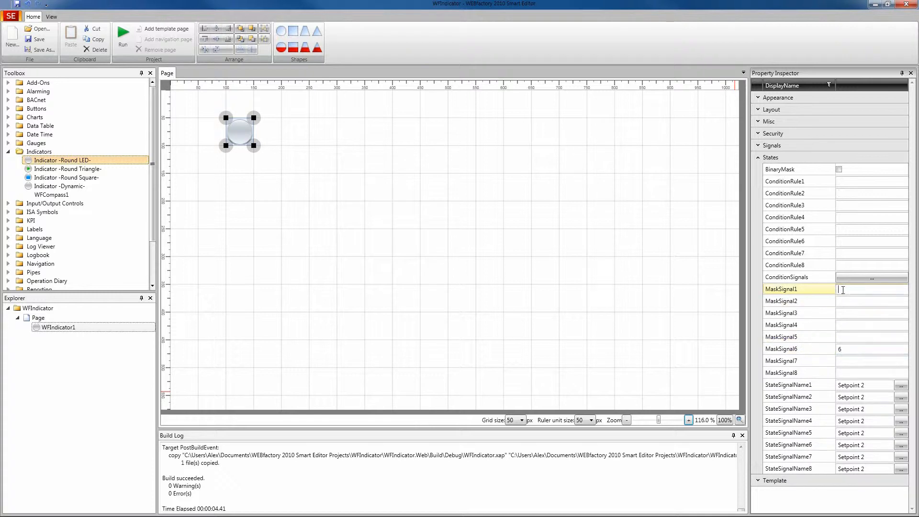
type("1")
key("Tab")
type("2")
key("Tab")
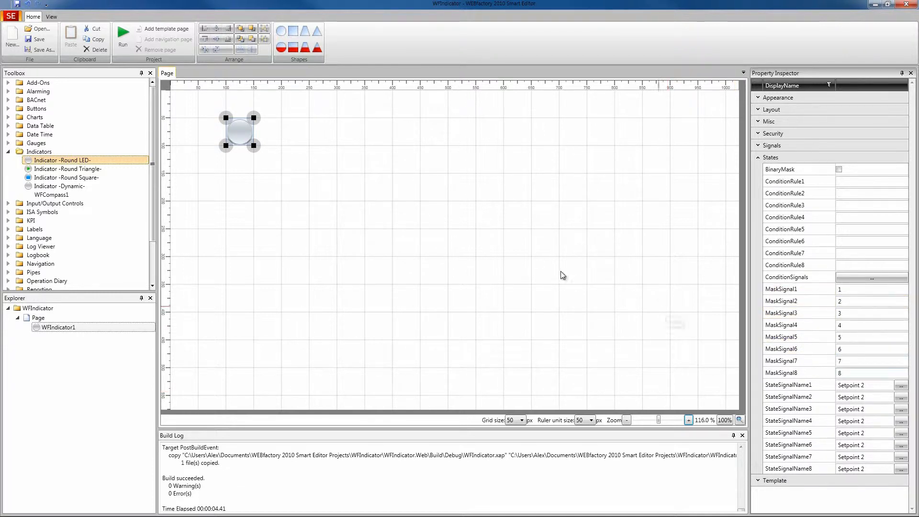
Run the project and bring the Test Center window into view beside the browser preview
left_click(127, 43)
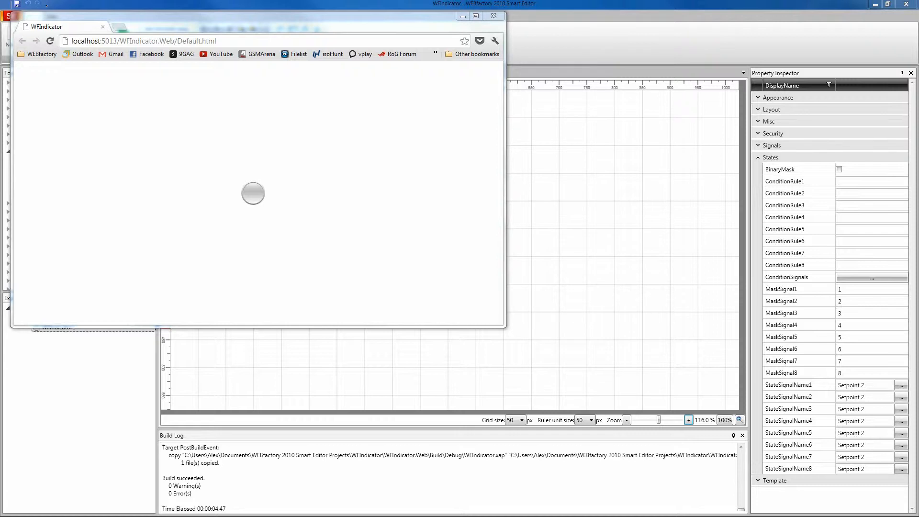
left_click_drag(647, 225, 674, 229)
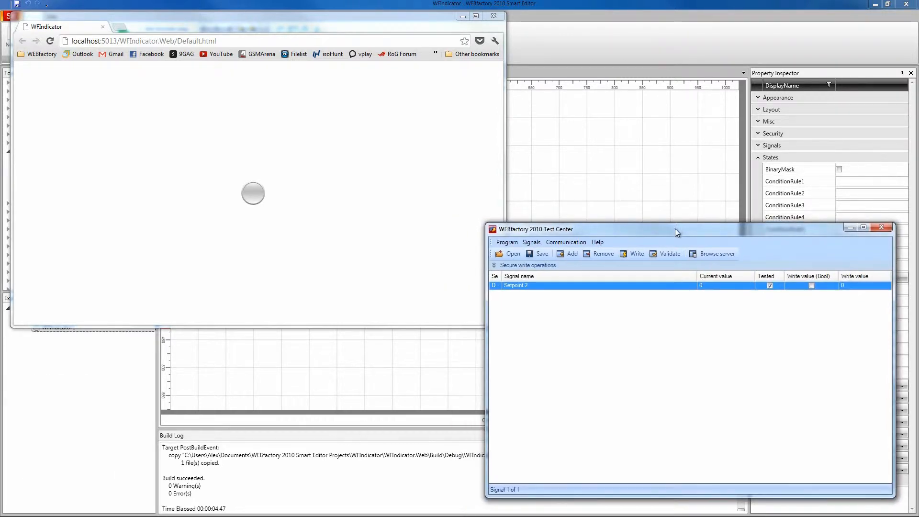
Write the value 1 to the Setpoint 2 signal in the Test Center
left_click(853, 288)
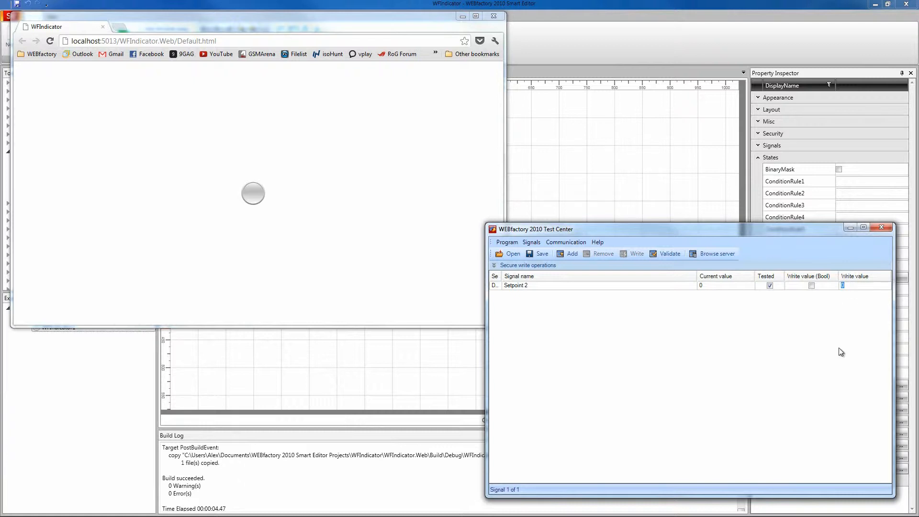
left_click(711, 287)
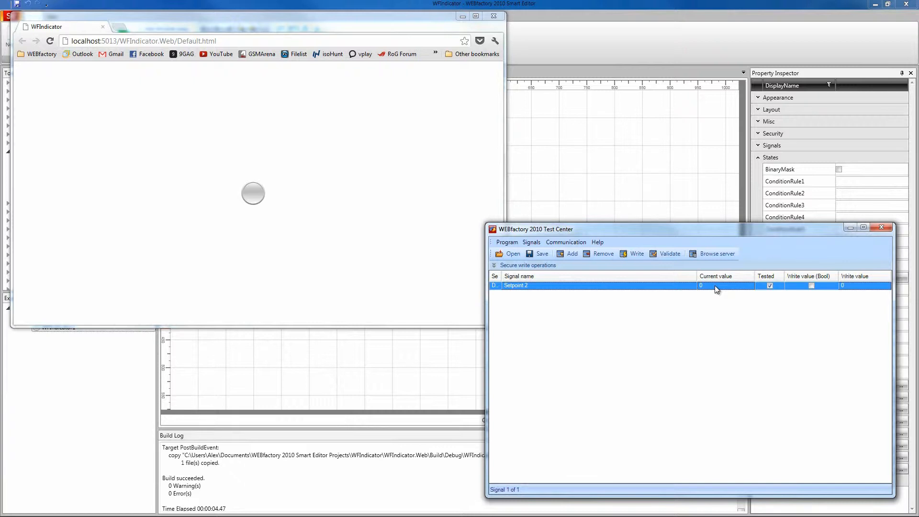
left_click(847, 285)
type("1")
key("Return")
Write successive values 2, 3, 5, 7 and 8 to Setpoint 2 to test the indicator states
left_click_drag(741, 229, 569, 223)
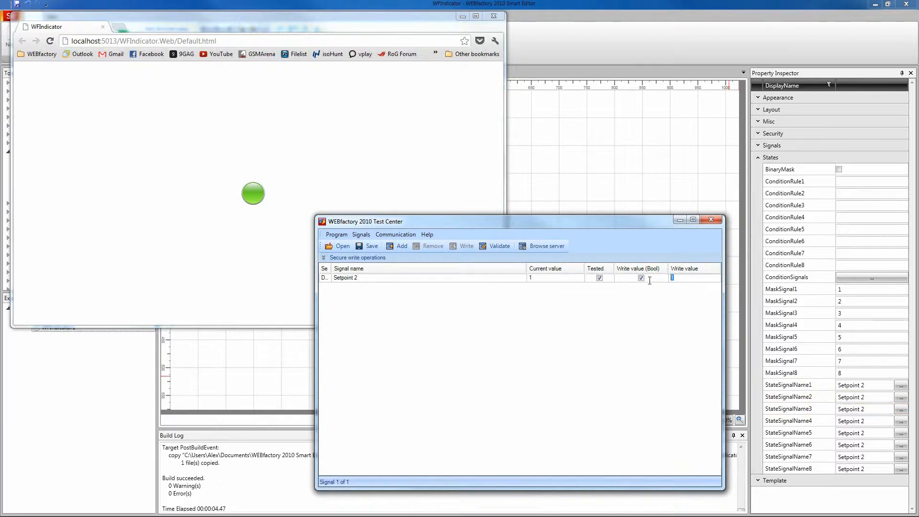
type("2")
type("3")
type("5")
key("Return")
key("Return")
type("7")
key("Return")
type("8")
left_click(580, 372)
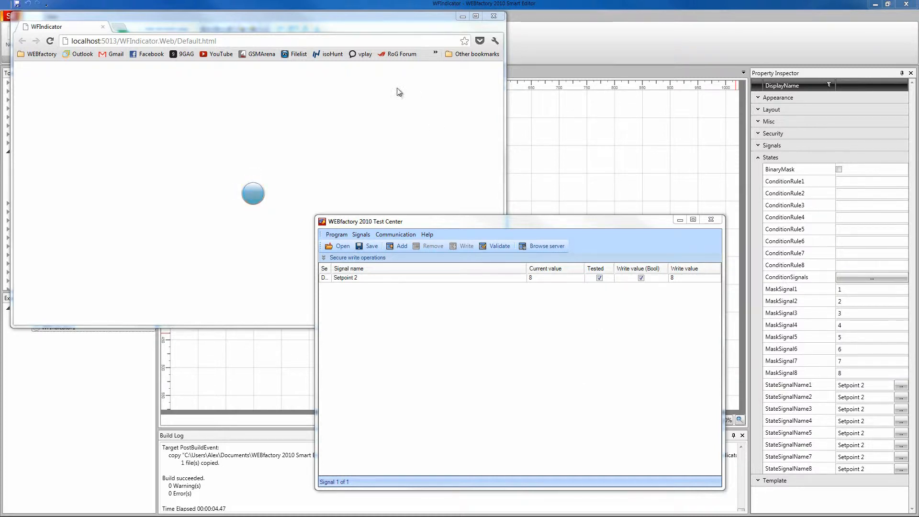
Close the browser preview and minimize the Test Center
left_click(498, 18)
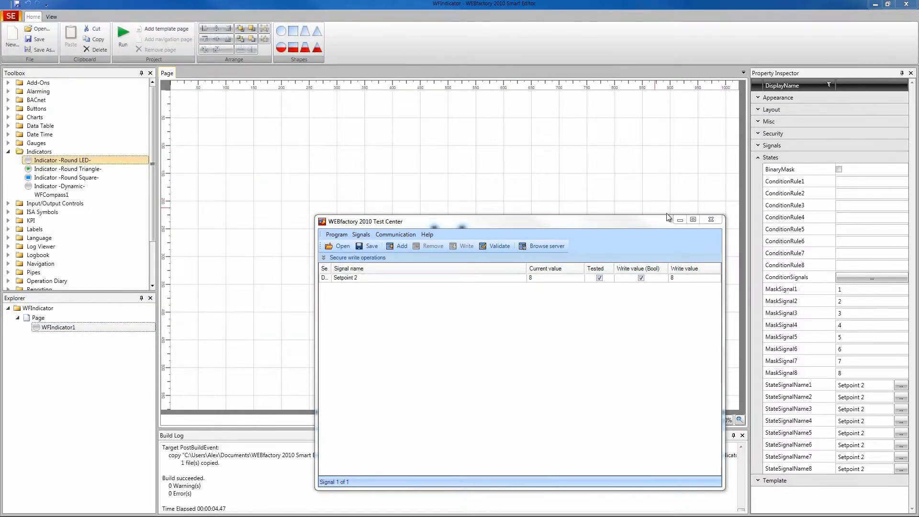
left_click(679, 220)
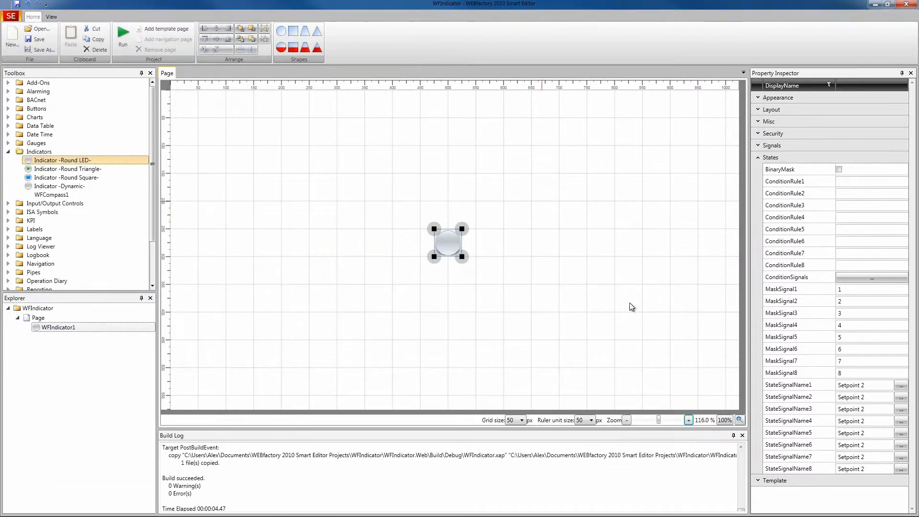
Clear all MaskSignal and StateSignalName values from the indicator's States properties
left_click(837, 288)
key("BackSpace")
left_click_drag(849, 302, 812, 373)
key("BackSpace")
key("BackSpace")
key("BackSpace")
key("BackSpace")
key("BackSpace")
key("BackSpace")
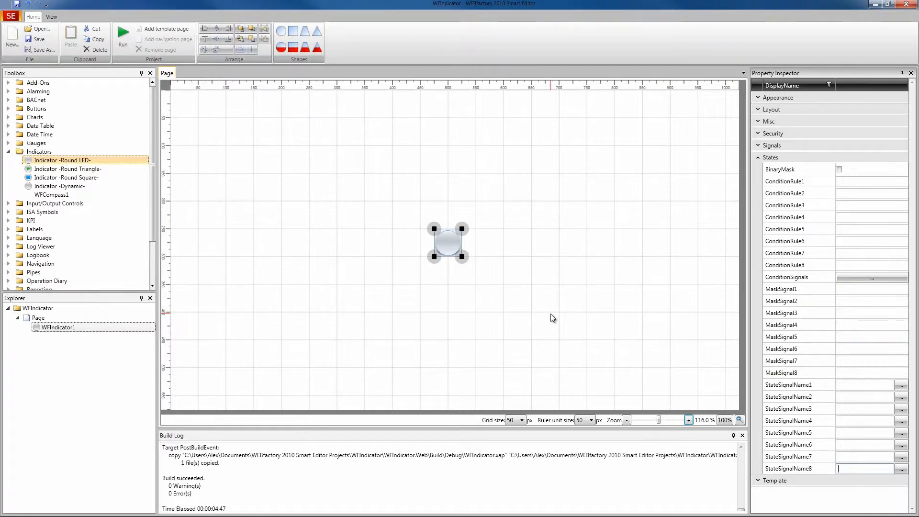
Add a condition signal with parameter name Cond1 and signal name Setpoint 2
left_click(847, 276)
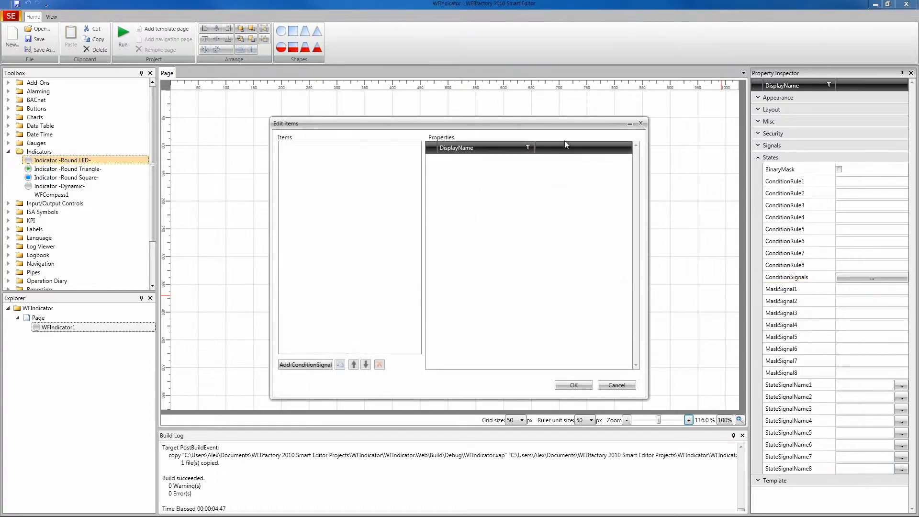
left_click_drag(550, 123, 519, 119)
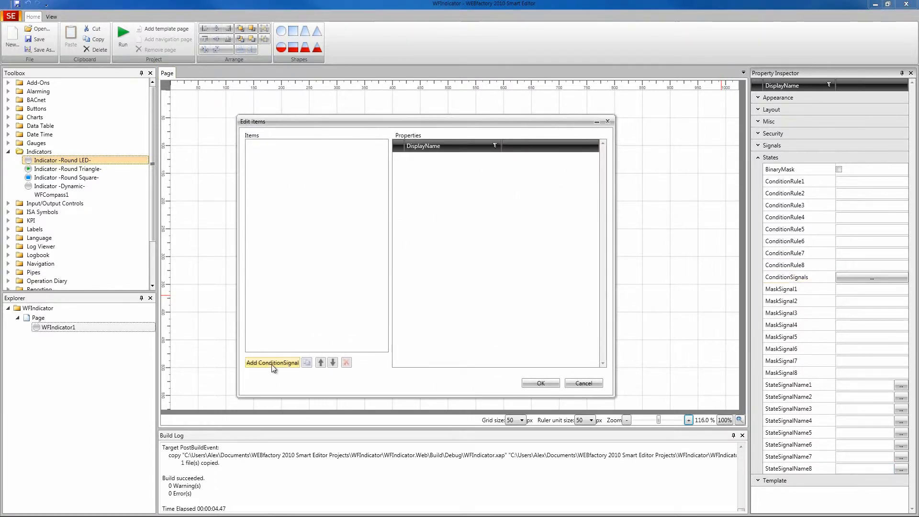
left_click(272, 364)
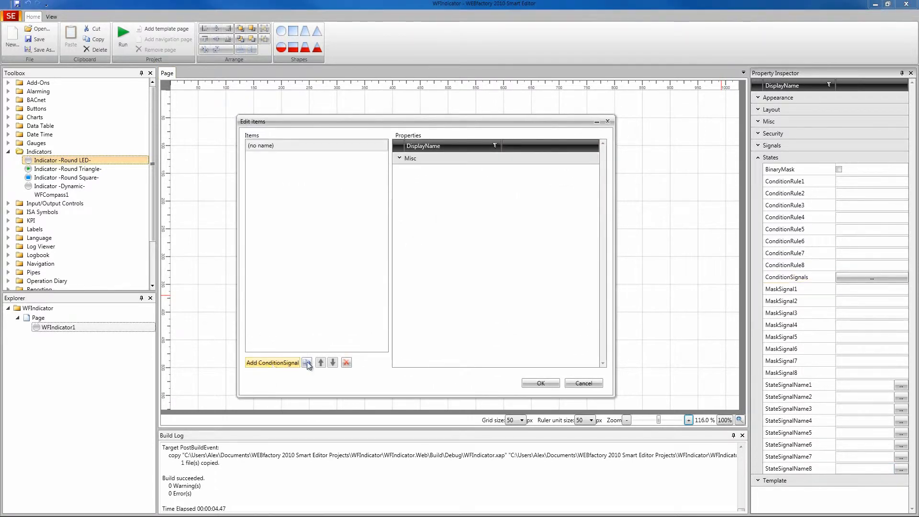
left_click(402, 159)
left_click(548, 170)
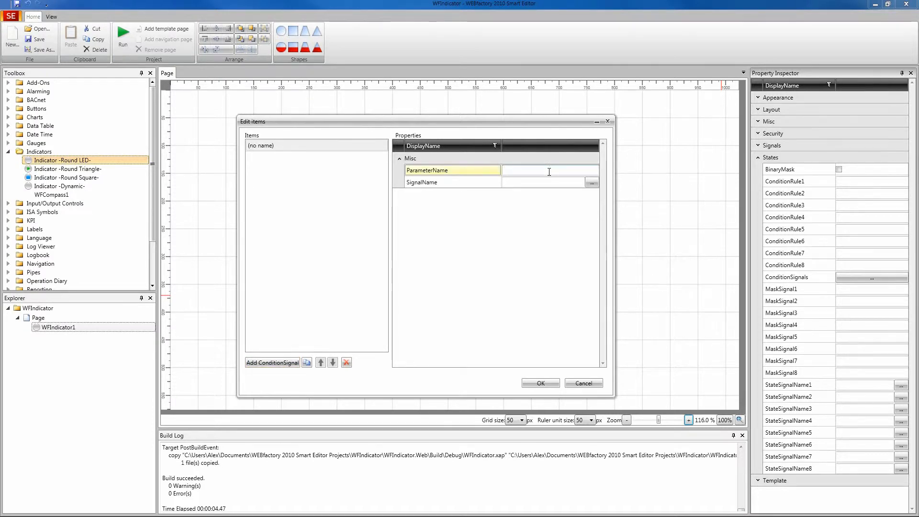
type("Cond1")
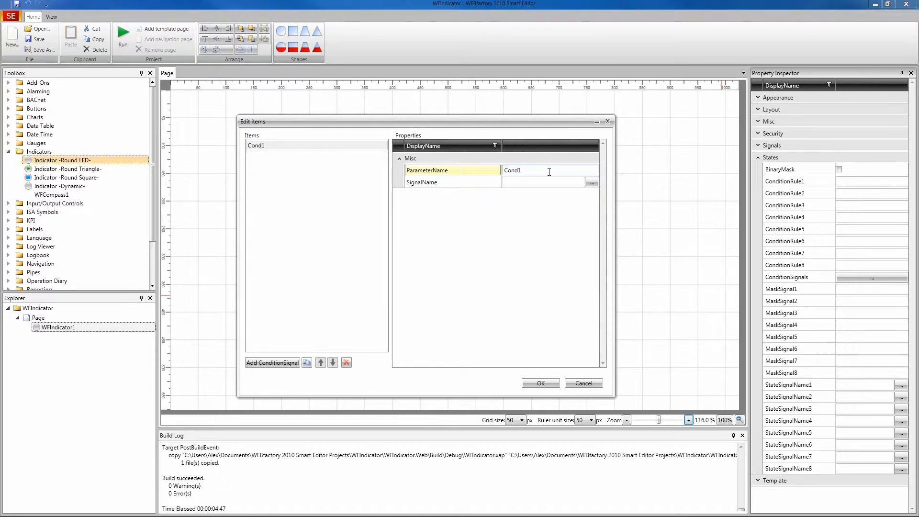
key("Tab")
type("Setpoint 2")
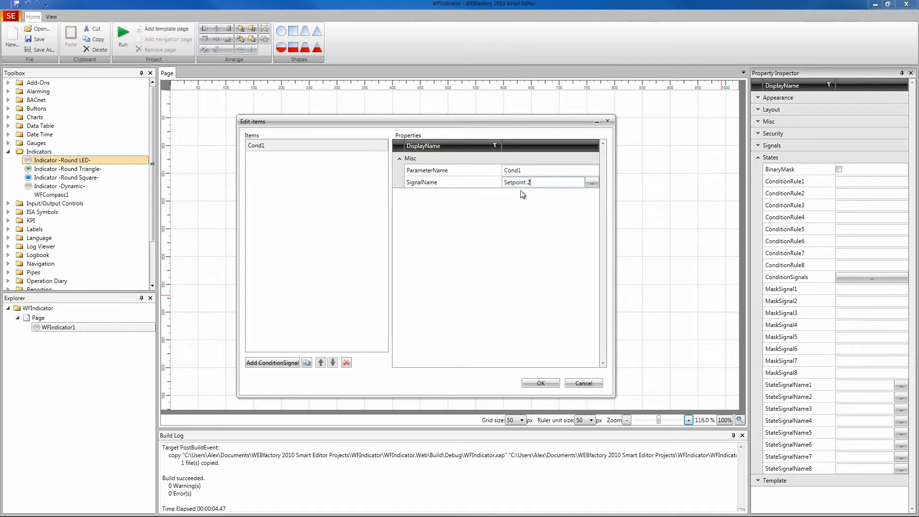
left_click(551, 387)
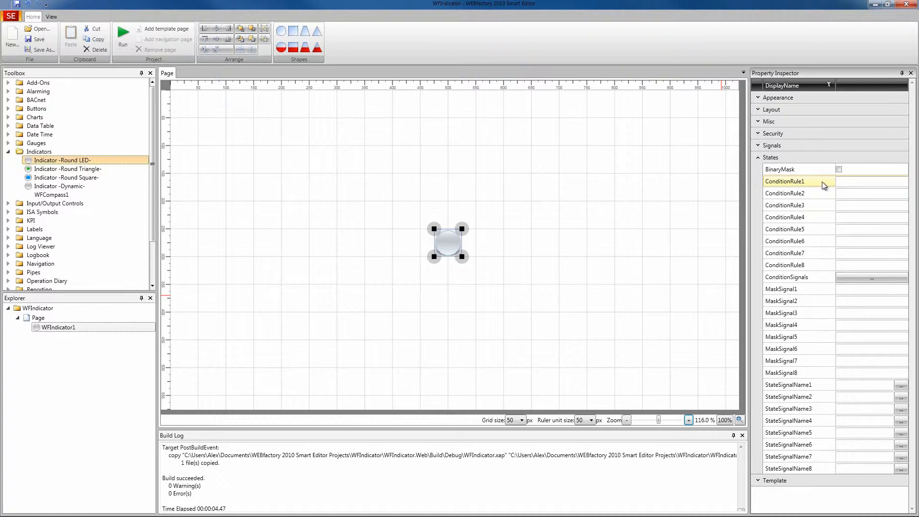
Set ConditionRule1 to Cond1 > 5
left_click(856, 182)
type("Cond1 > 5")
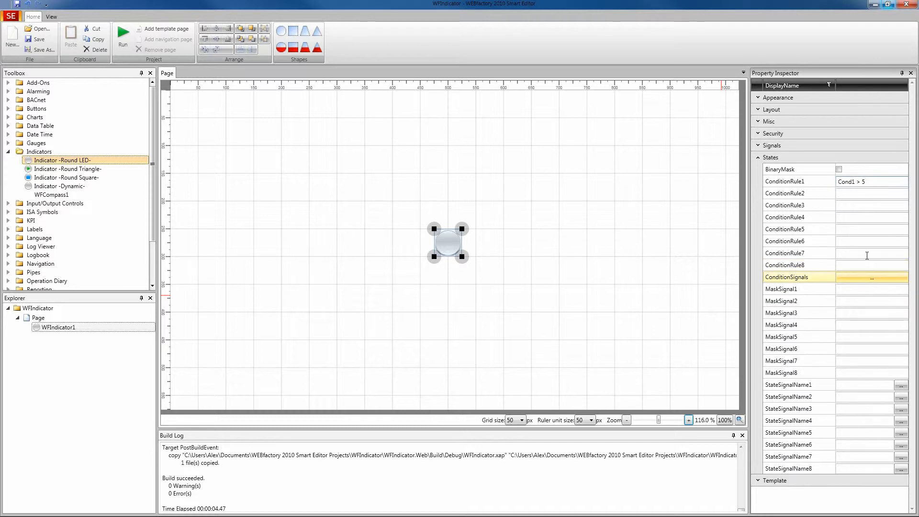
Reopen the condition signals editor to review the Cond1 item's settings
left_click(872, 279)
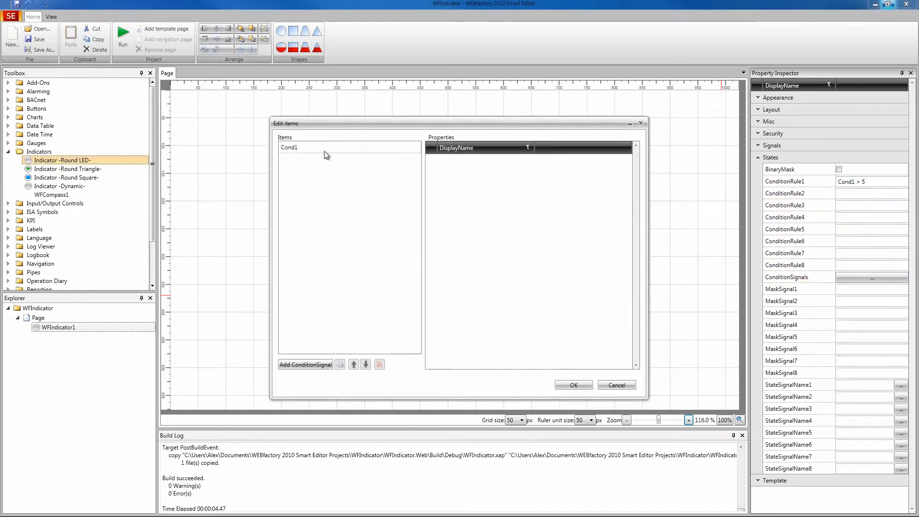
left_click(300, 148)
left_click(433, 160)
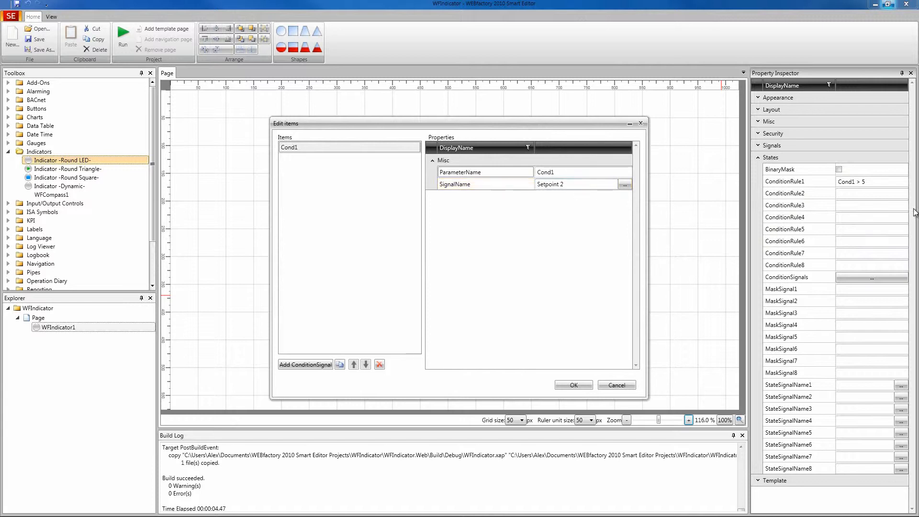
left_click(622, 385)
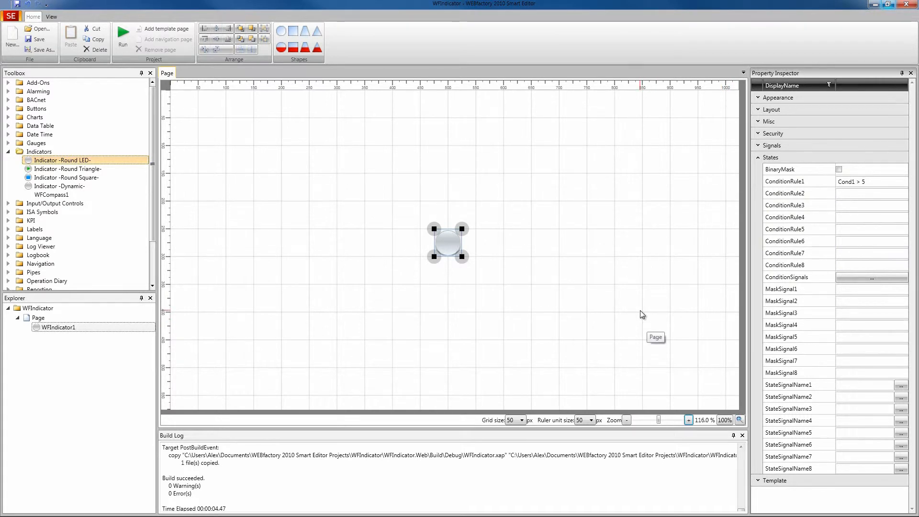
Run the project again and bring the Test Center window into view
left_click(123, 35)
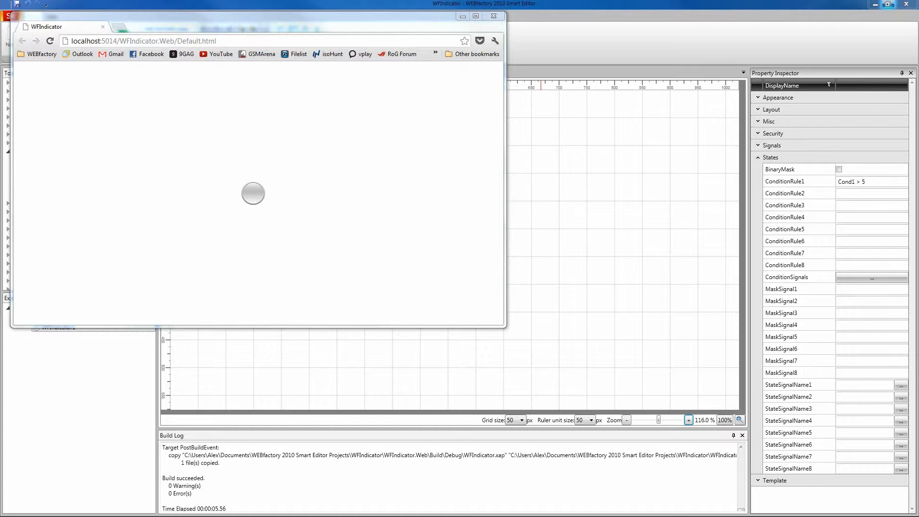
left_click_drag(608, 222, 630, 220)
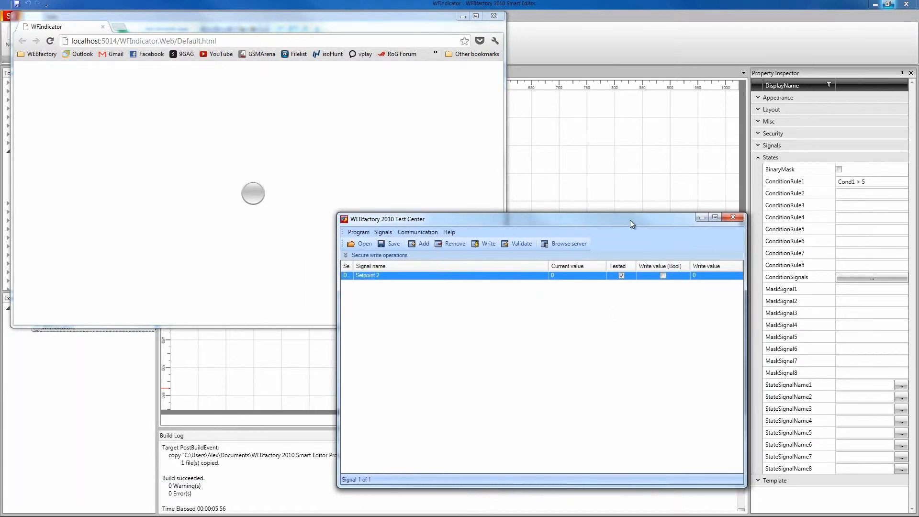
Write the values 5 and 6 to Setpoint 2 in the Test Center
left_click(695, 277)
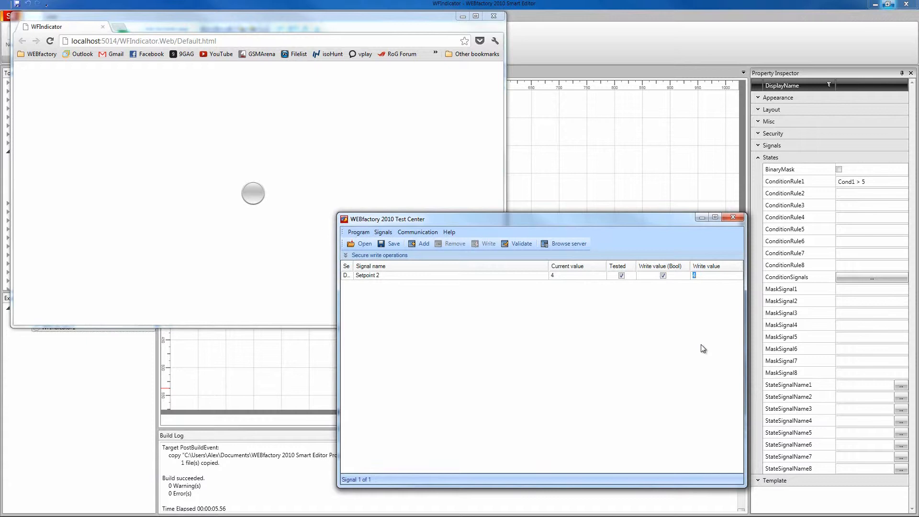
type("5")
type("6")
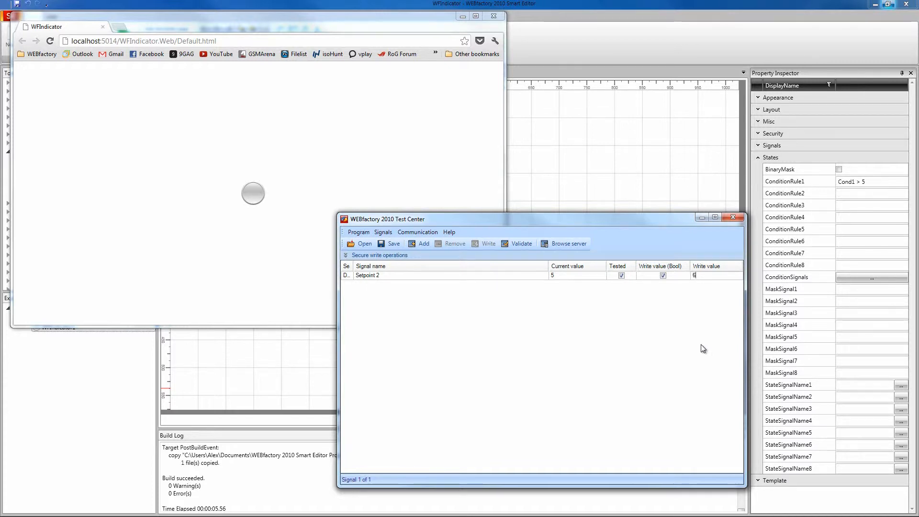
key("Return")
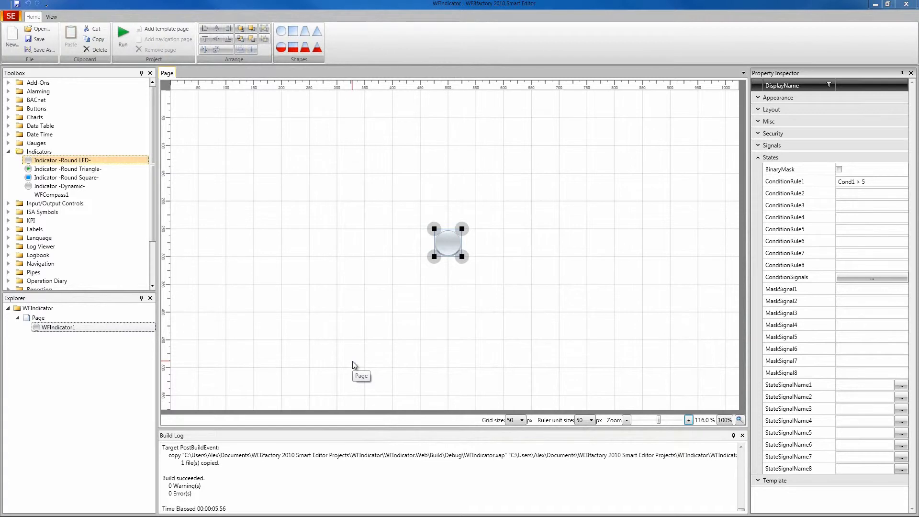
Set ConditionRule2 of the indicator to Cond1 < 2
left_click(855, 193)
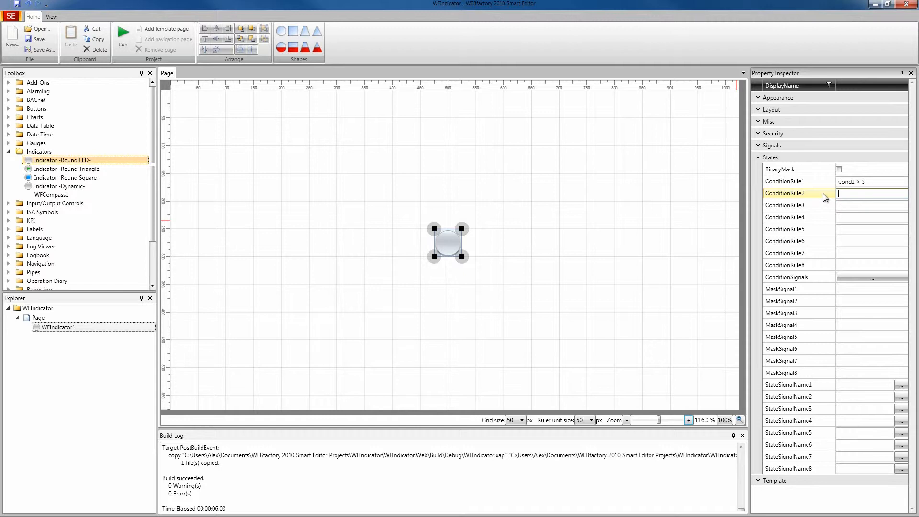
type("Cond1 < 2")
Set ConditionRule3 to Cond1 = 2 and ConditionRule4 to Cond1 > 8
left_click(874, 206)
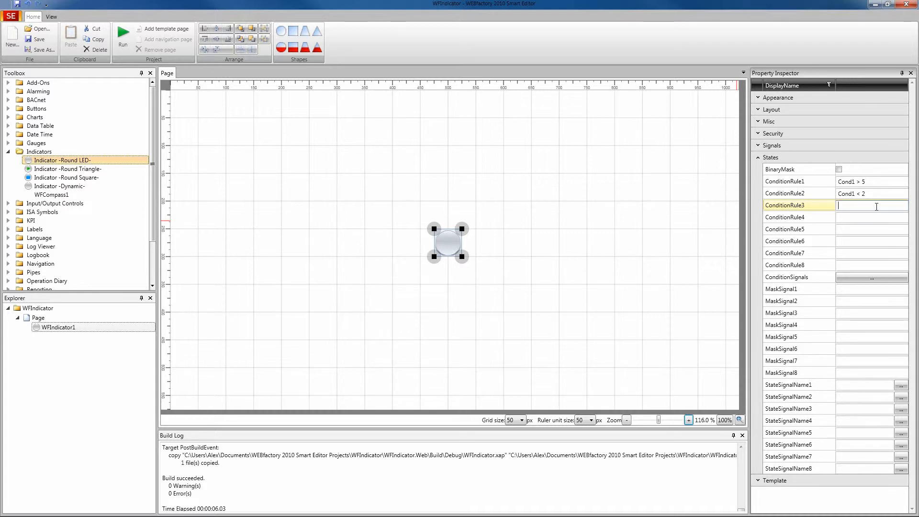
type("Cond1 = 2")
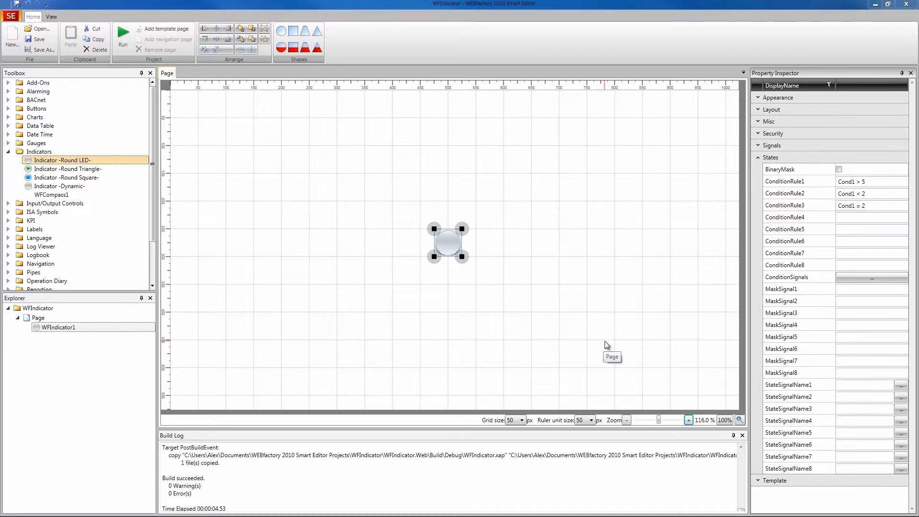
left_click(865, 217)
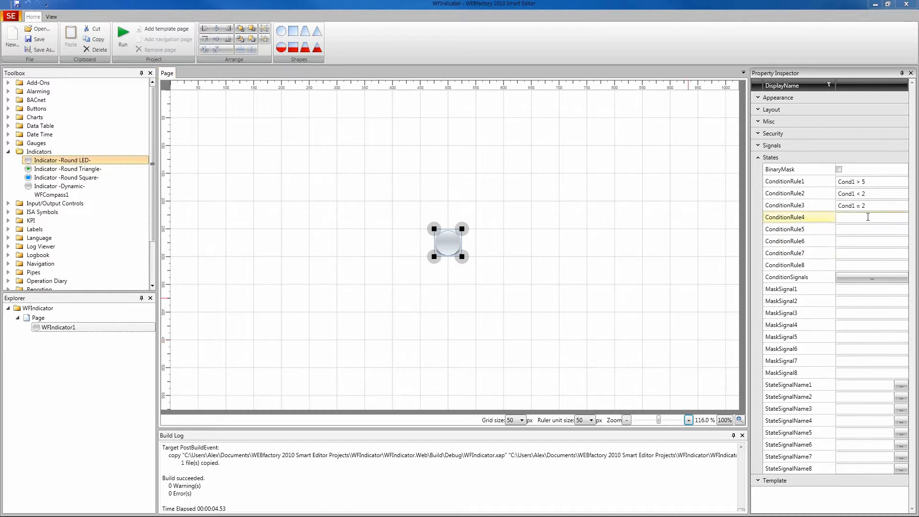
type("Cond1 > 8")
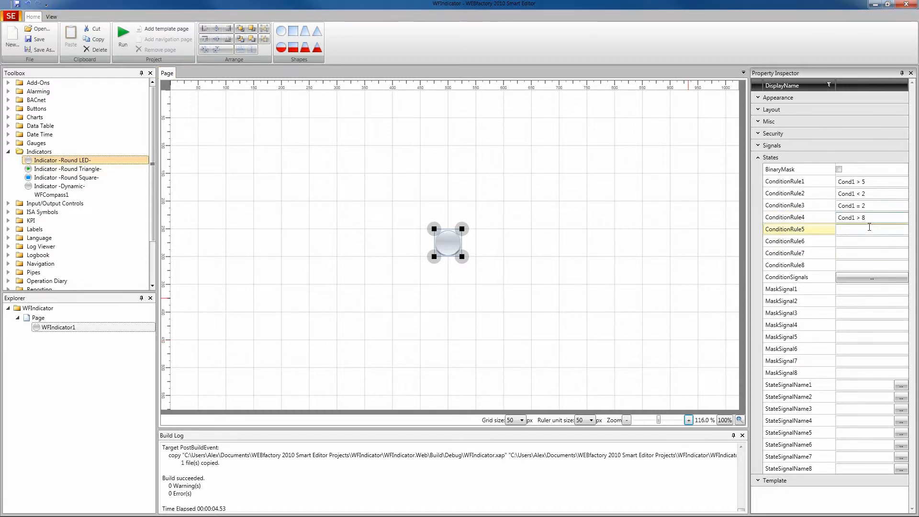
Run the project and write the values 1, 2 and 9 to Setpoint 2 in the Test Center
left_click(128, 39)
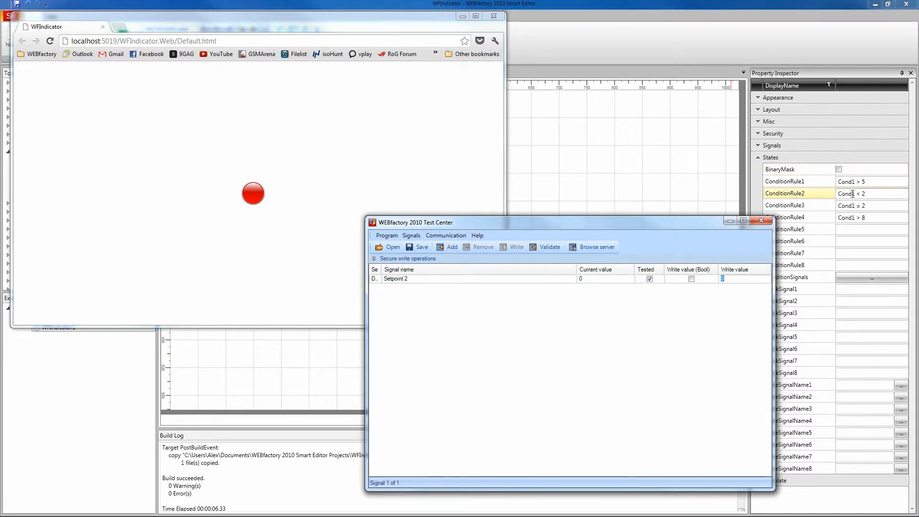
type("1")
key("Return")
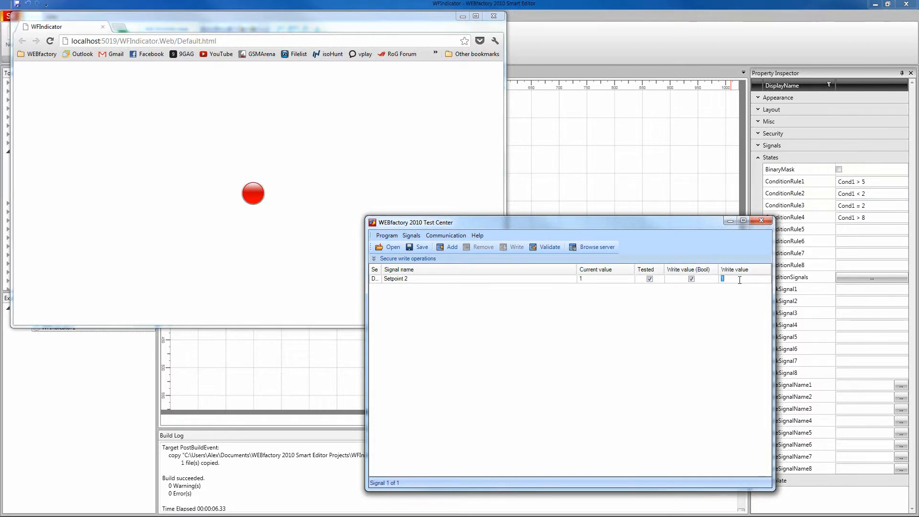
type("2")
key("Return")
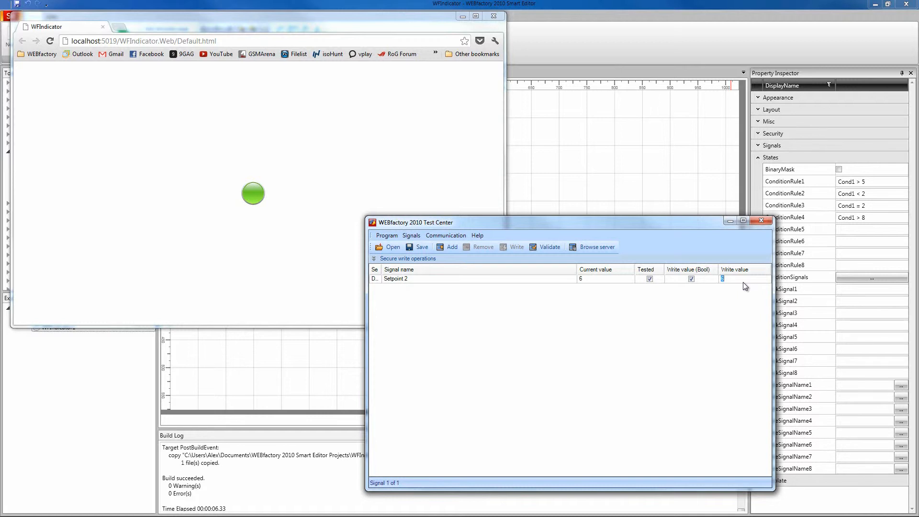
type("9")
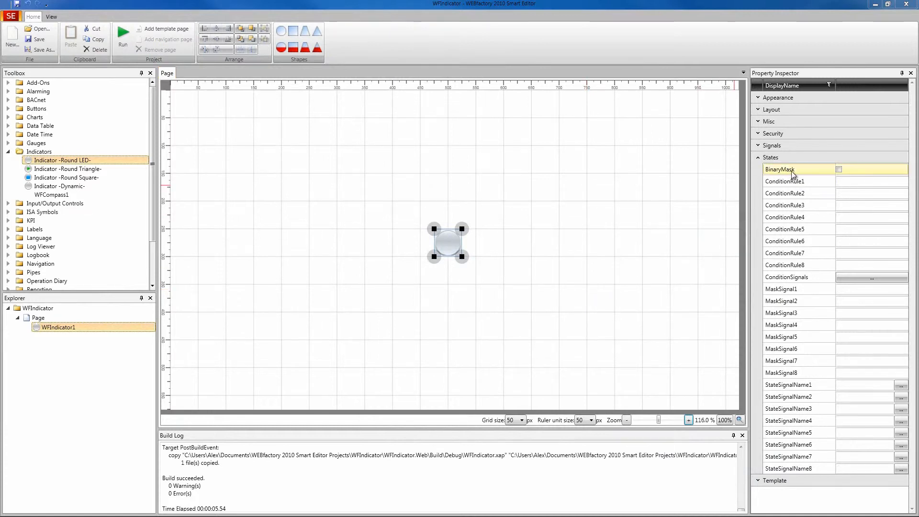
Enable BinaryMask, set MaskSignal1 to 1 and StateSignalName1 to Setpoint 2
left_click(839, 171)
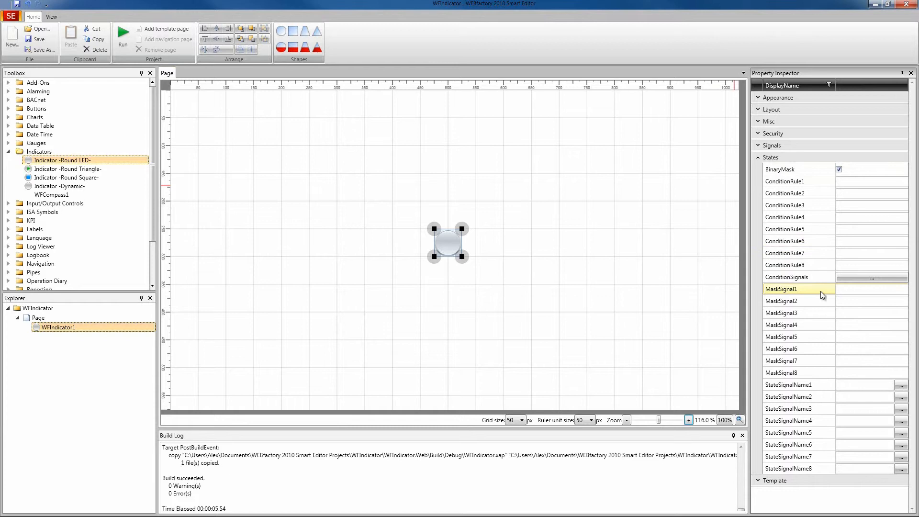
left_click(847, 288)
type("1")
left_click(853, 385)
type("Setpoint 2")
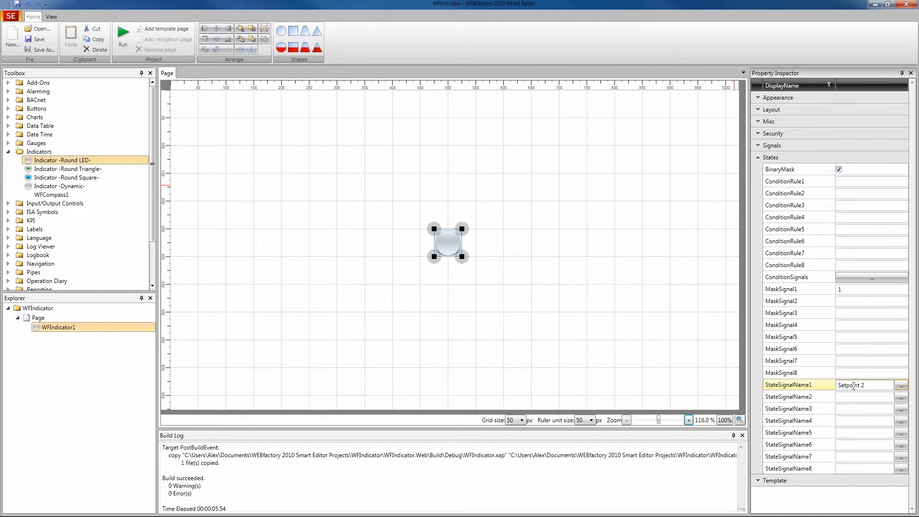
left_click(856, 289)
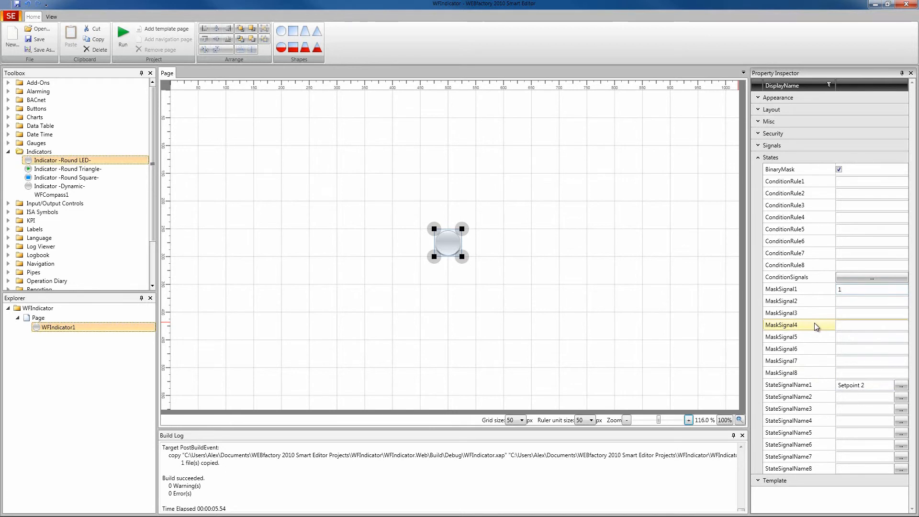
Run the project, write the values 2 and 3 to Setpoint 2, then close the browser
left_click(123, 33)
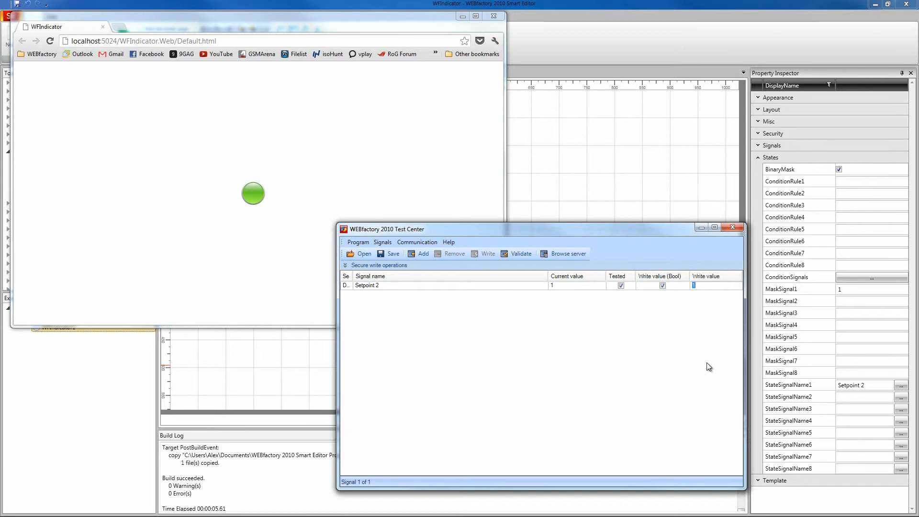
type("2")
key("Return")
type("3")
key("Return")
left_click(495, 16)
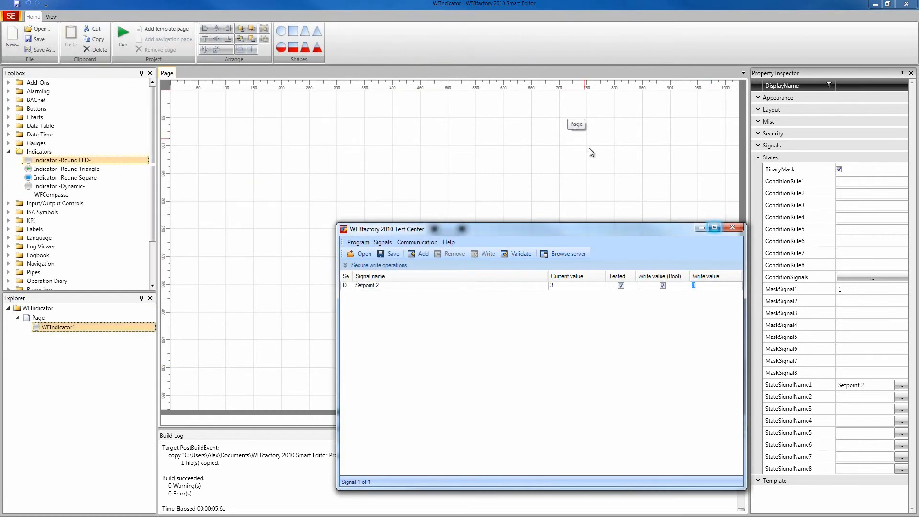
Select the Round LED indicator and set its MaskSignal1 to 2
left_click(613, 158)
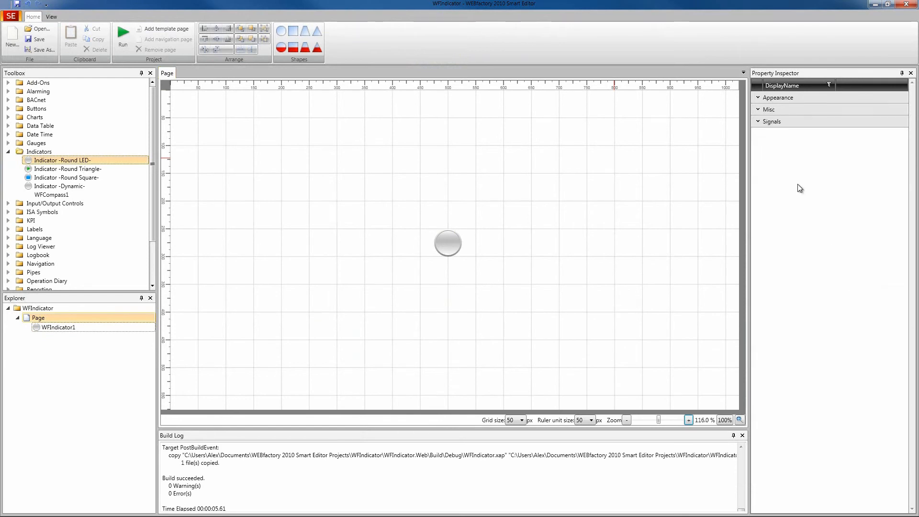
left_click(455, 234)
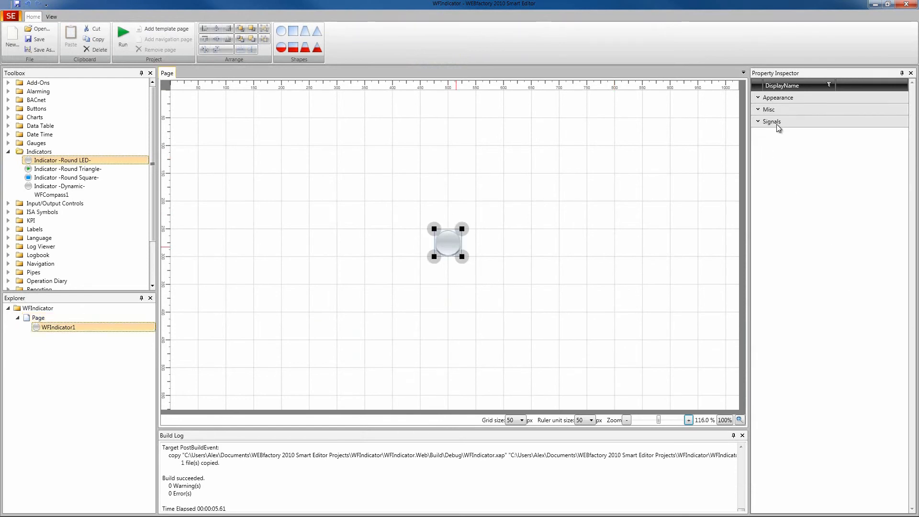
left_click(802, 300)
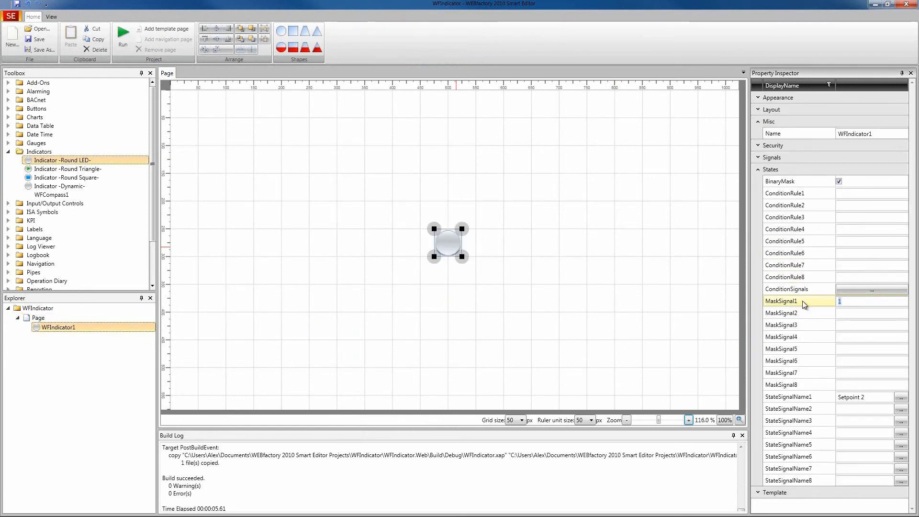
type("2")
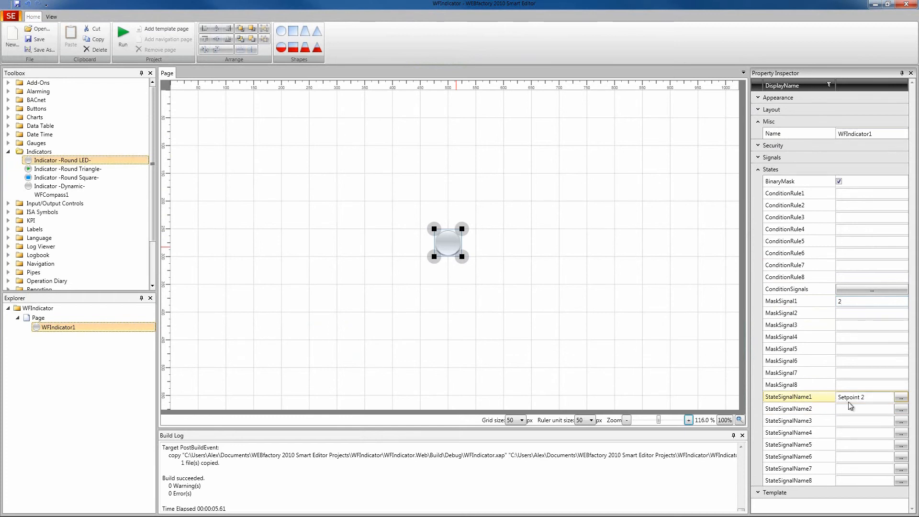
Run the project and write the values 2, 4, 5 and 6 to Setpoint 2 in the Test Center
left_click(123, 33)
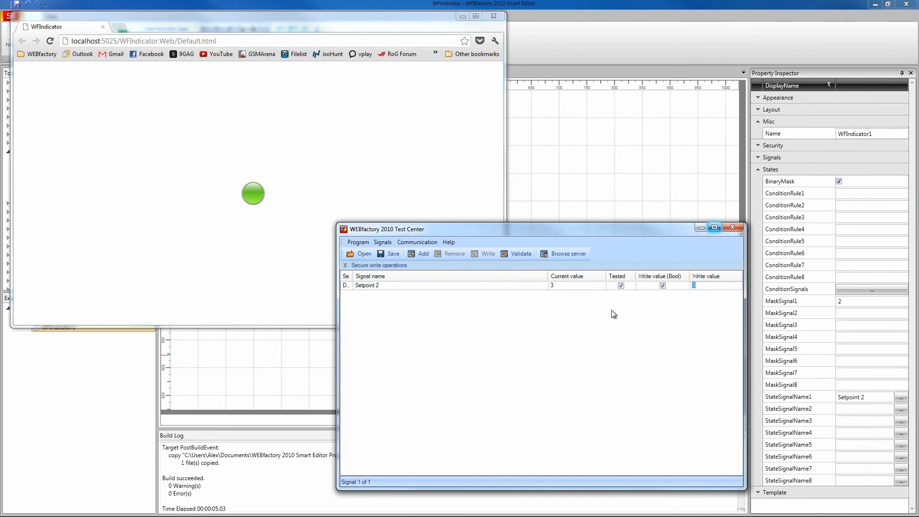
left_click(700, 288)
double_click(699, 287)
type("2")
key("Return")
type("4")
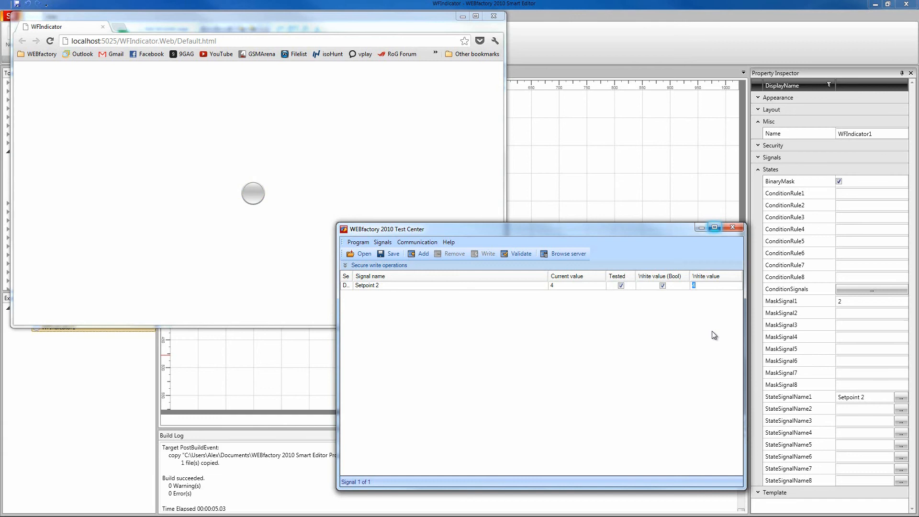
type("5")
type("6")
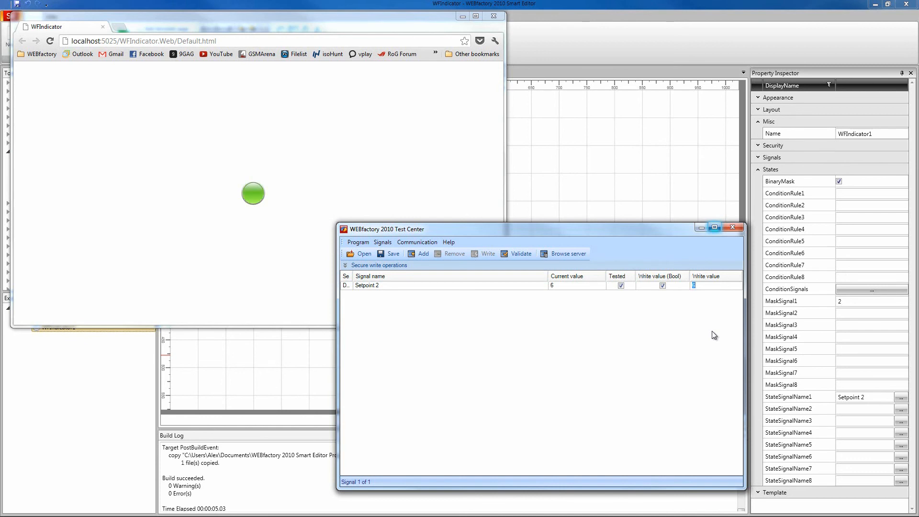